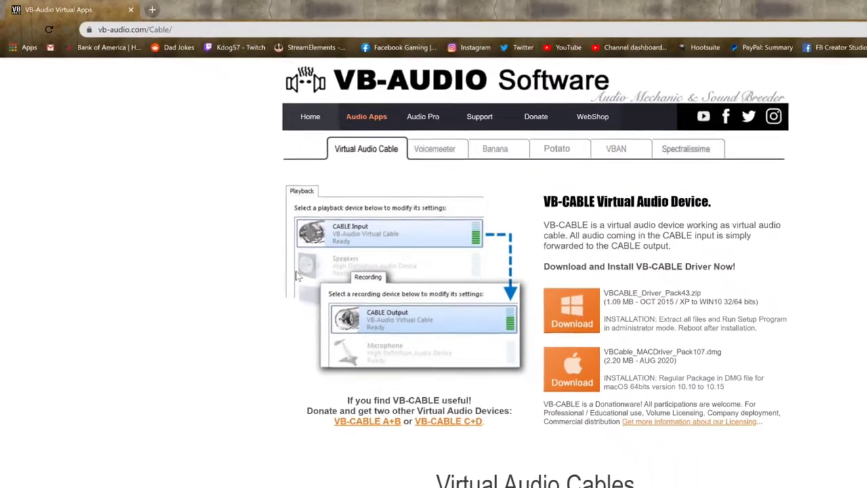
- Scroll down through the VB-CABLE page's A+B and C+D sections, then back up
scroll(299, 273, "down", 3)
scroll(237, 221, "down", 5)
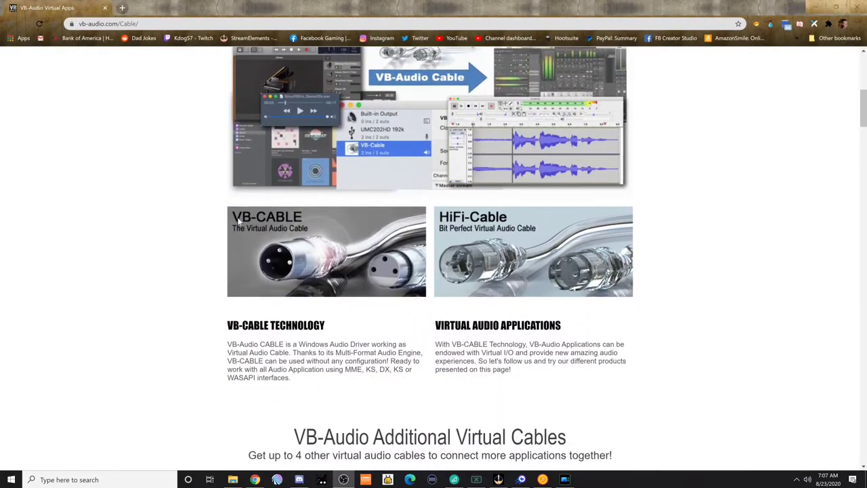
scroll(237, 220, "down", 5)
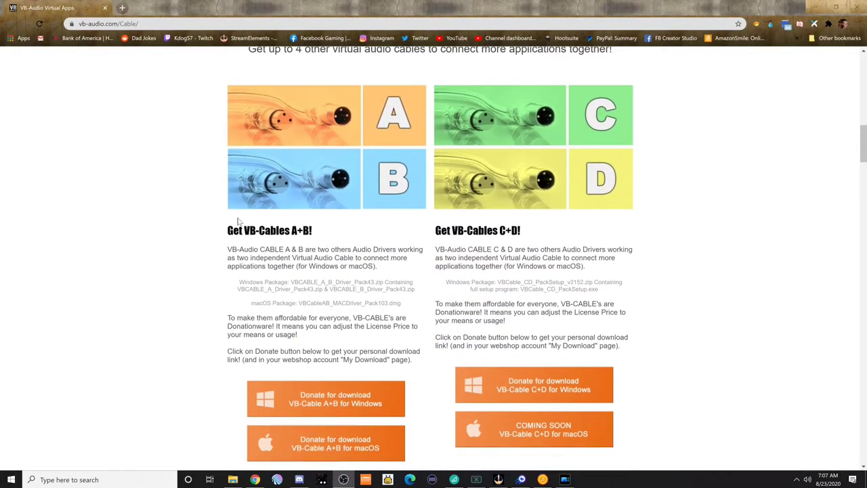
scroll(237, 221, "down", 1)
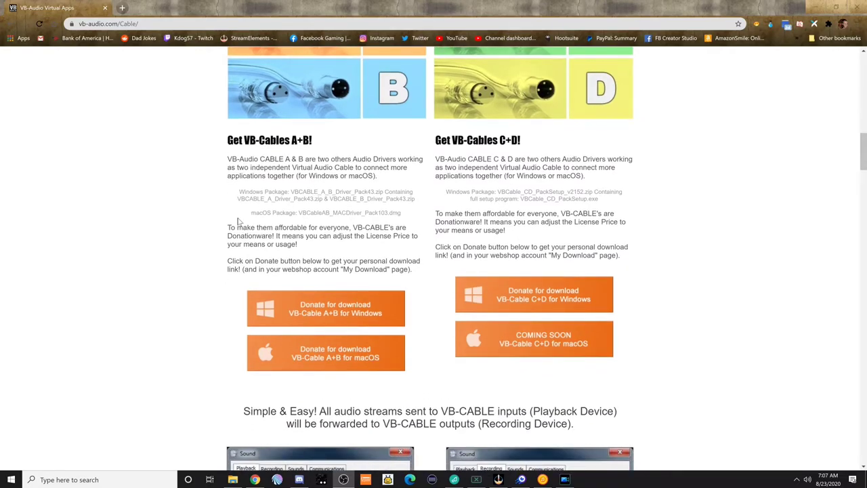
scroll(238, 220, "up", 10)
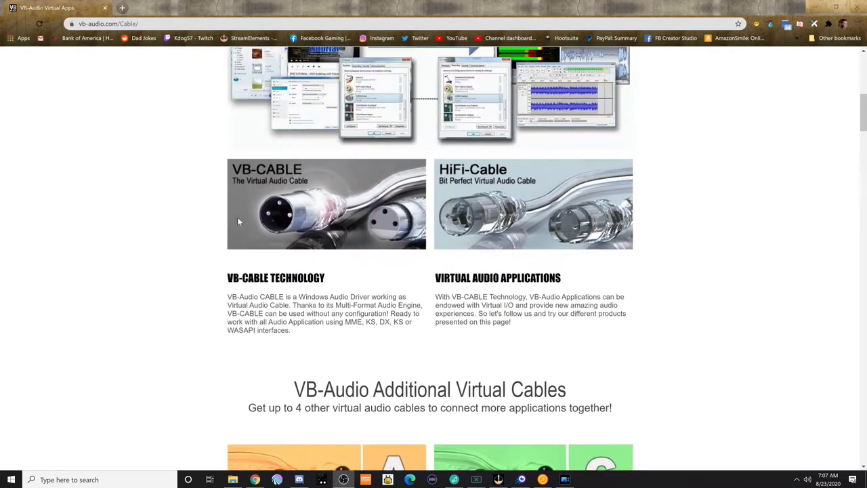
scroll(237, 221, "up", 3)
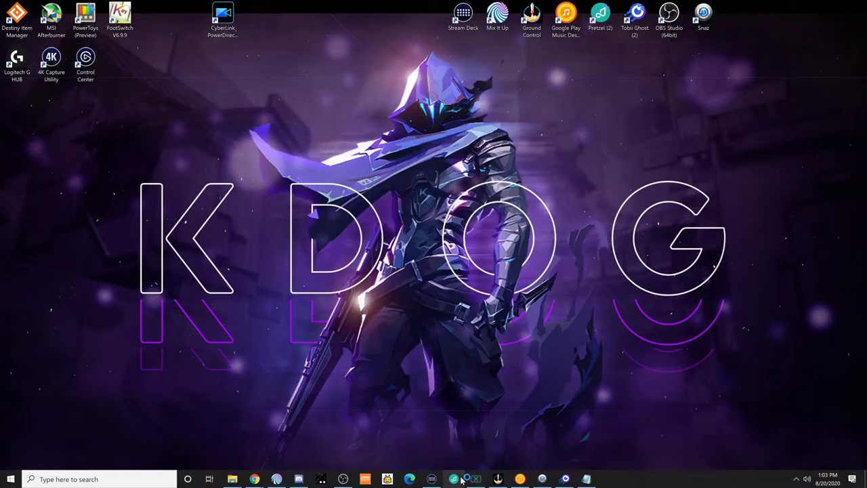
- Launch Pretzel and bring up its Quick Settings, dismissing the tip banner
left_click(455, 479)
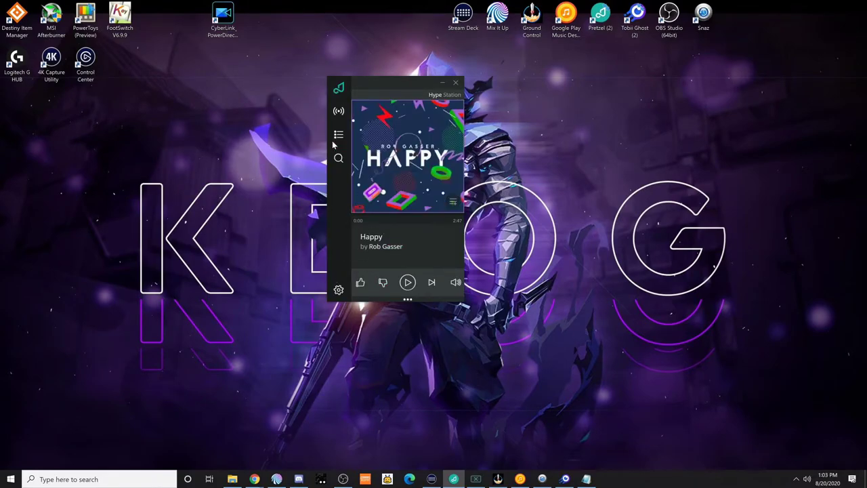
left_click(338, 291)
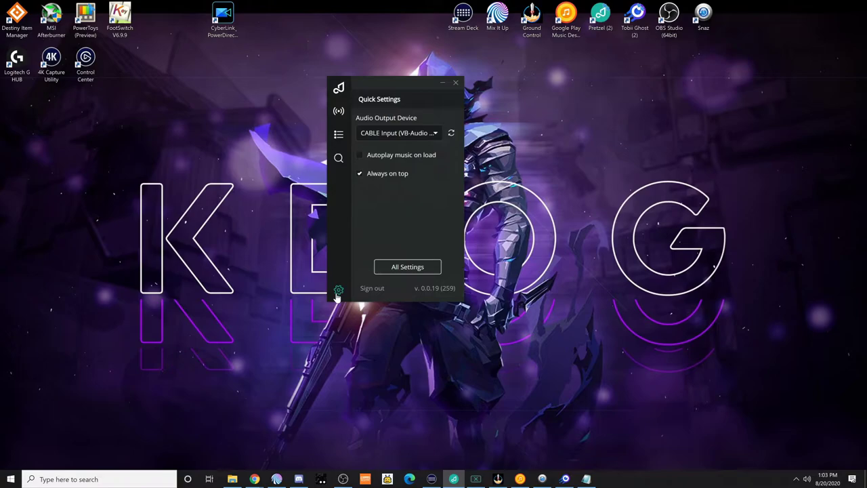
left_click(456, 89)
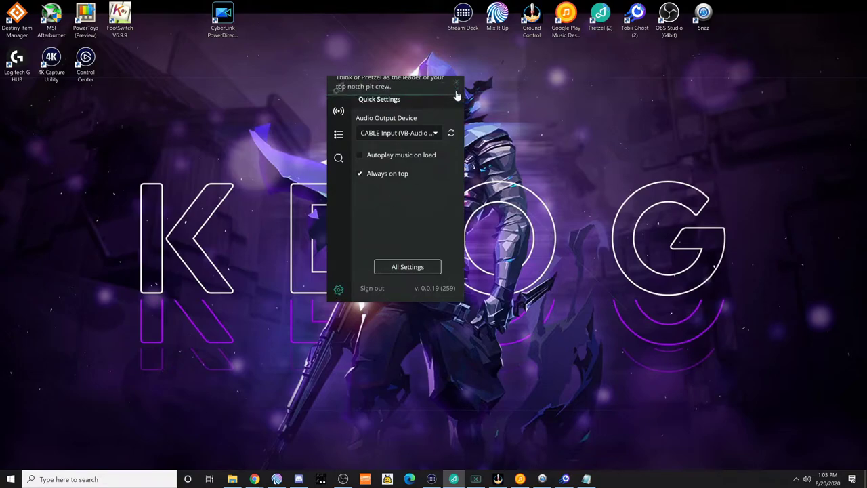
left_click(339, 111)
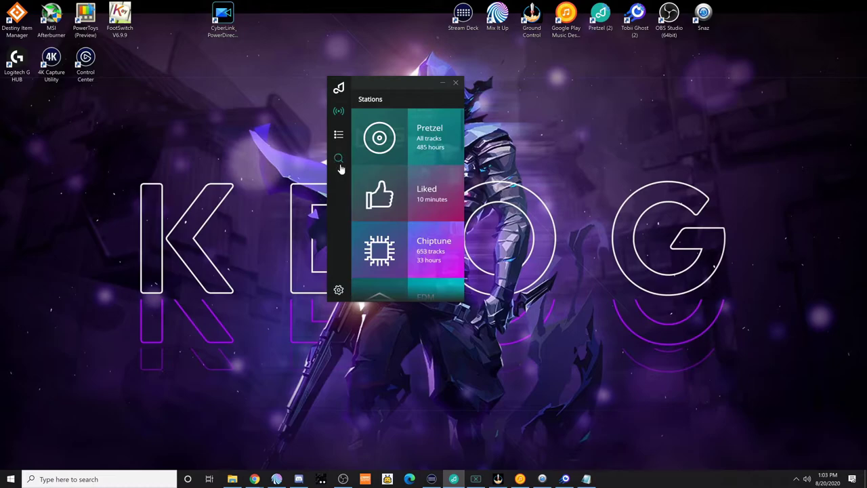
left_click(338, 290)
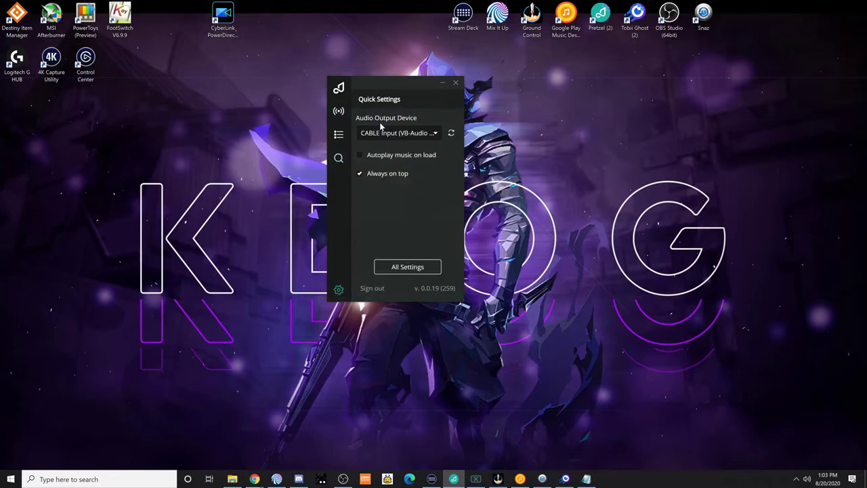
- Set Pretzel's Audio Output Device to CABLE Input (VB-Audio Virtual Cable) and minimize it
left_click(428, 133)
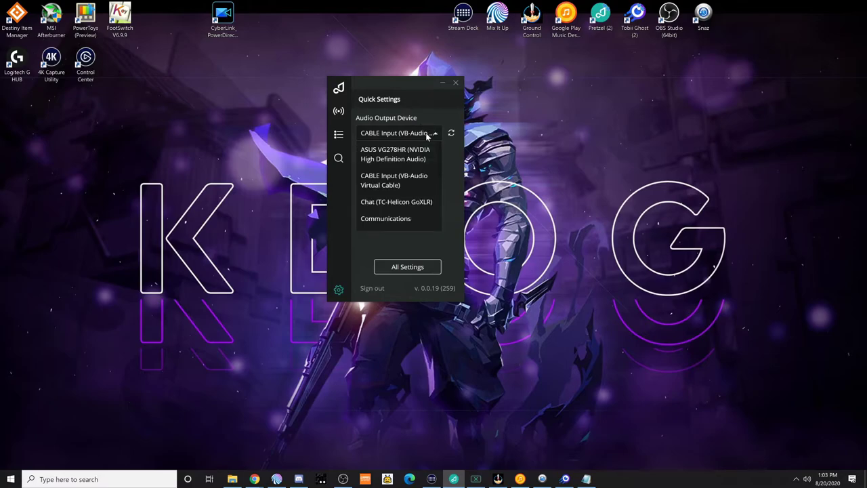
left_click(415, 182)
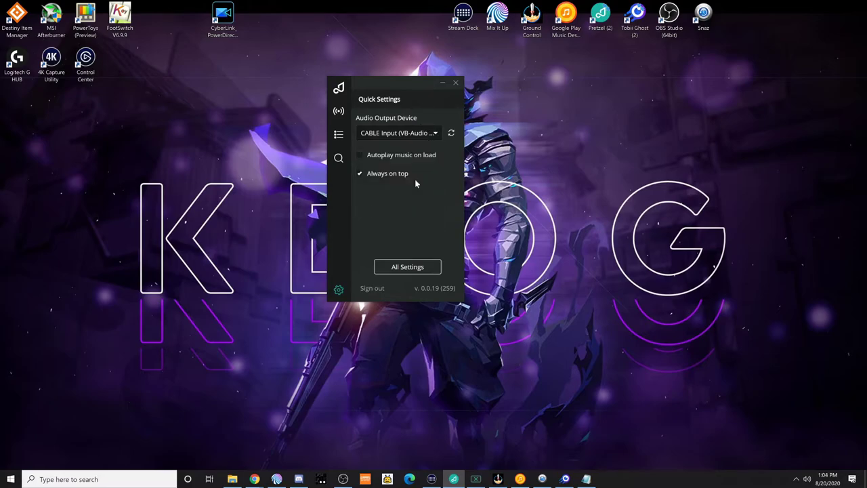
left_click(442, 84)
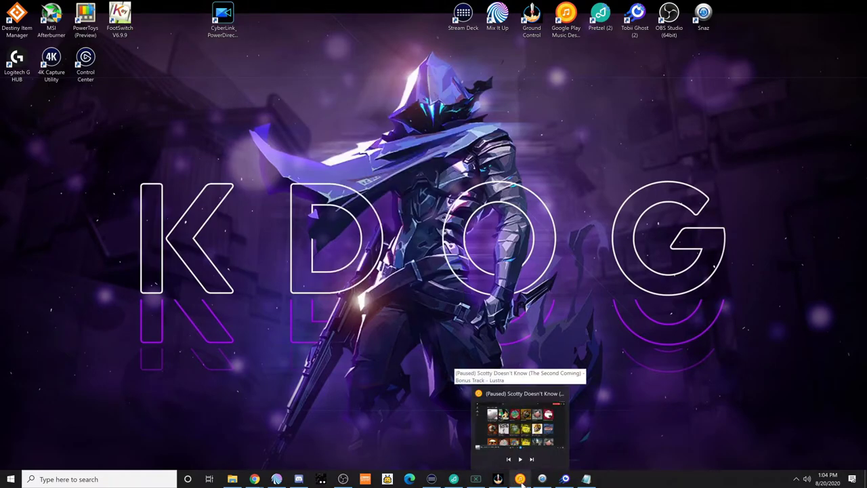
- Launch Google Play Music Desktop Player and go to Desktop Settings' Playback tab
left_click(520, 478)
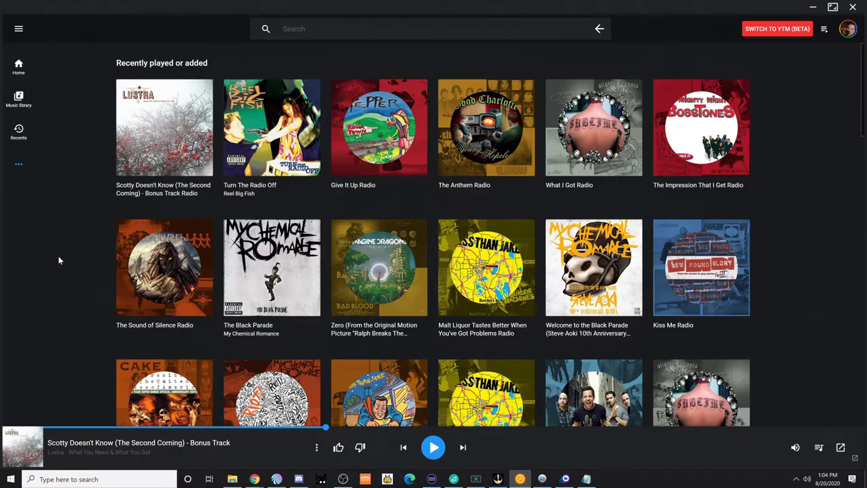
left_click(19, 29)
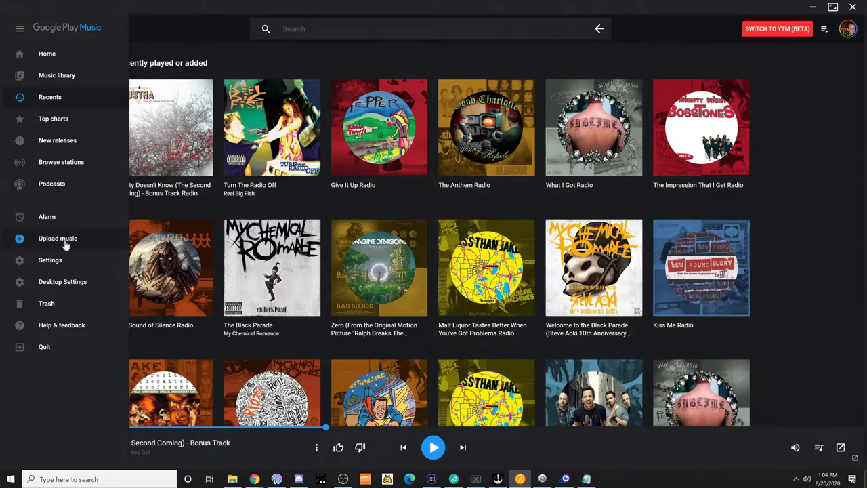
left_click(69, 285)
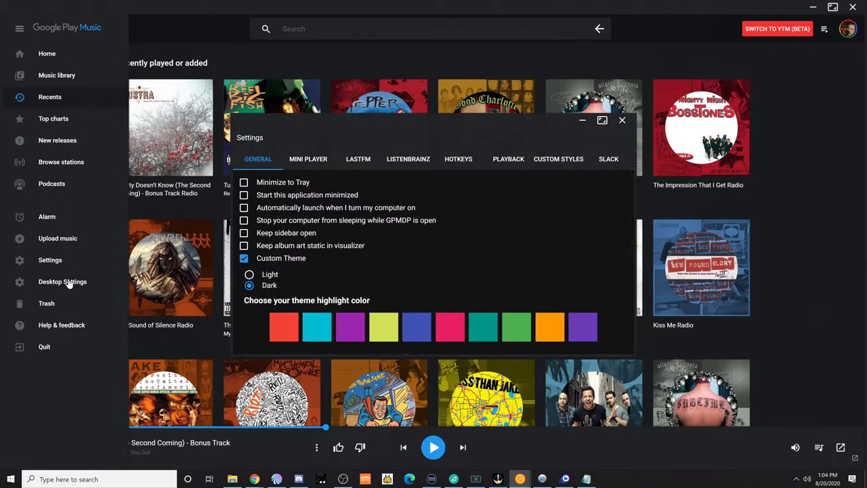
left_click(506, 162)
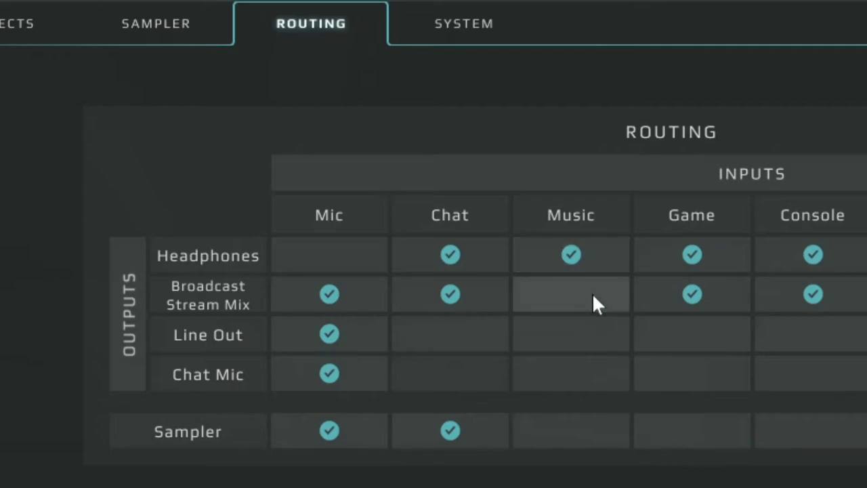
left_click(593, 261)
left_click(593, 260)
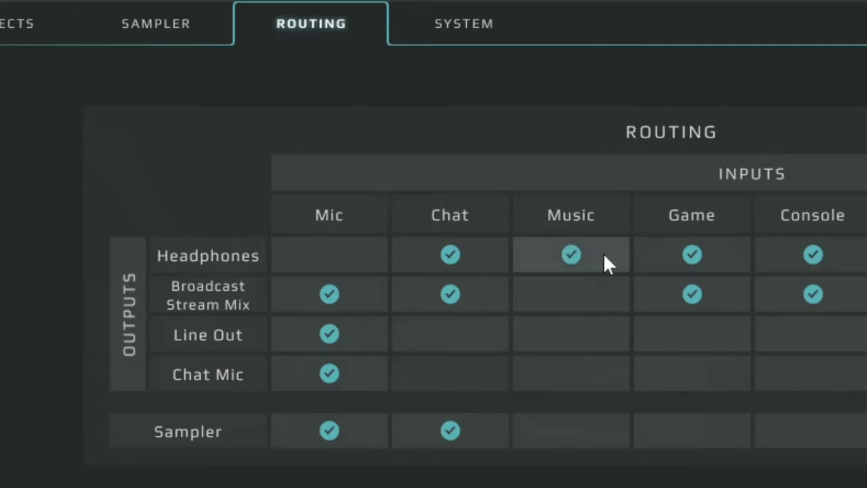
mouse_move(231, 259)
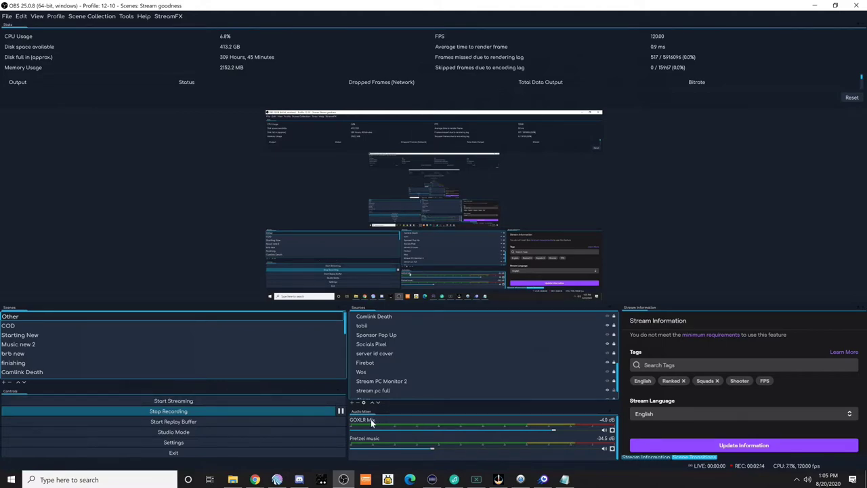
- In OBS Audio settings, set Desktop Audio 2 to CABLE Input and Mic/Auxiliary to Broadcast Stream Mix
left_click(8, 17)
left_click(8, 49)
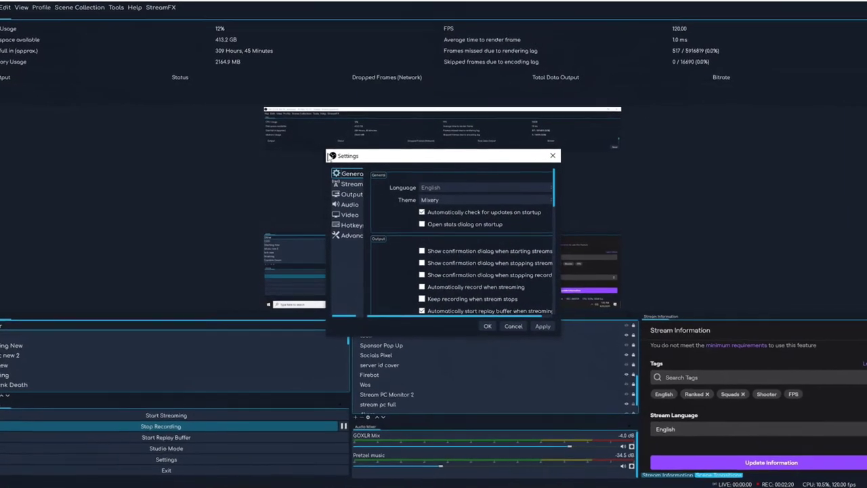
left_click_drag(325, 148, 166, 80)
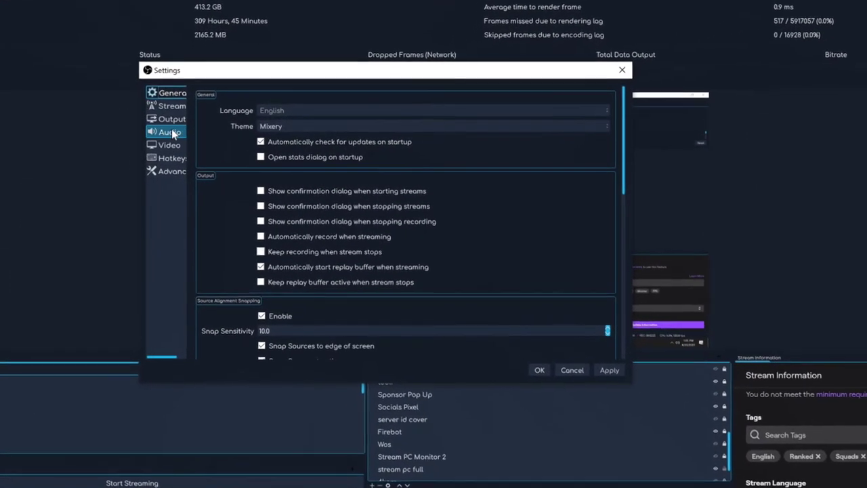
left_click(171, 133)
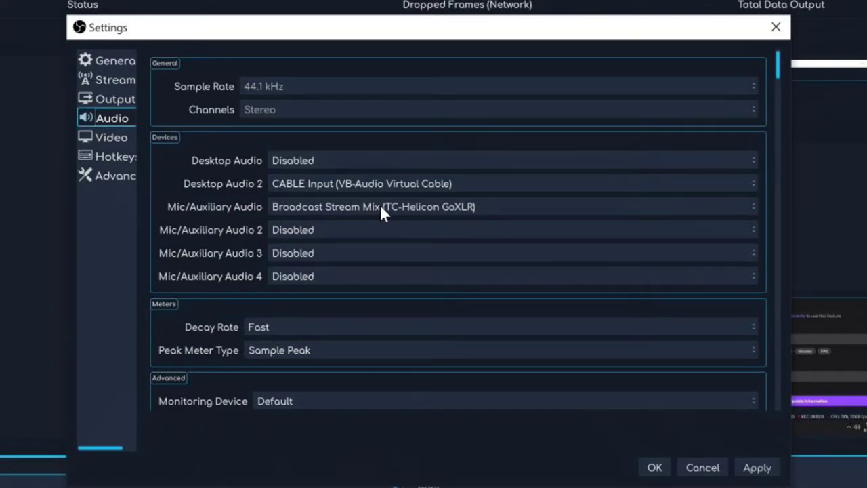
left_click(441, 202)
left_click(441, 202)
left_click(363, 183)
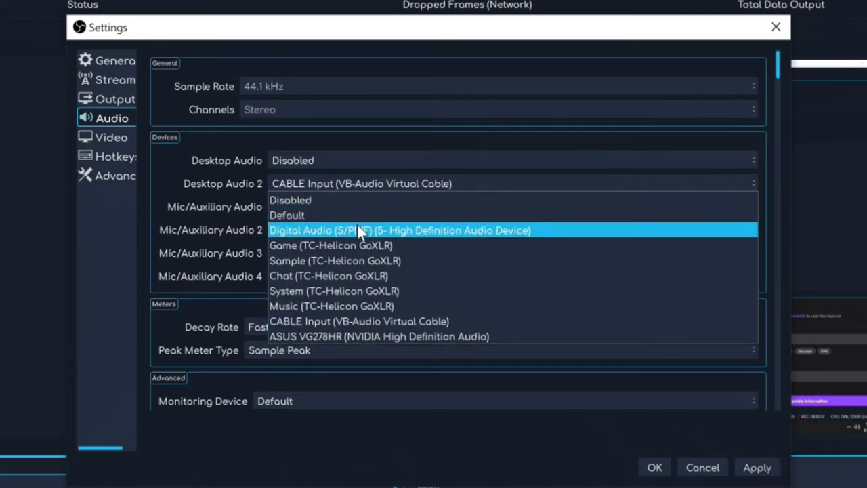
left_click(359, 318)
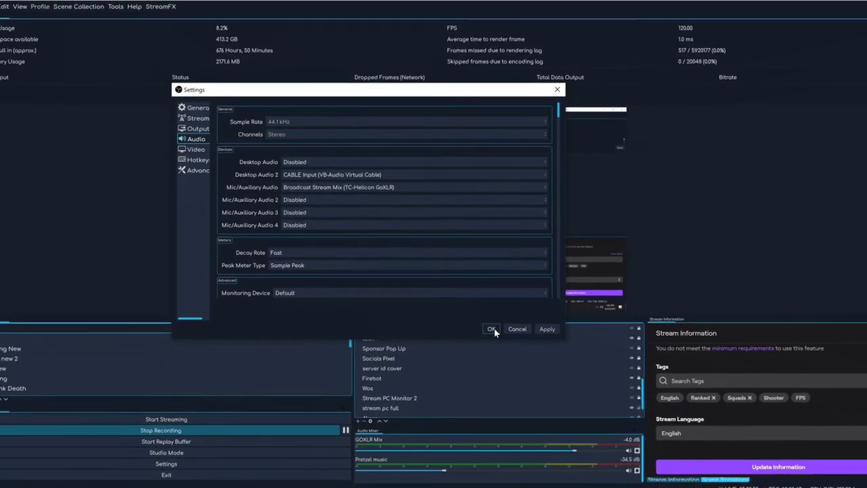
left_click(508, 342)
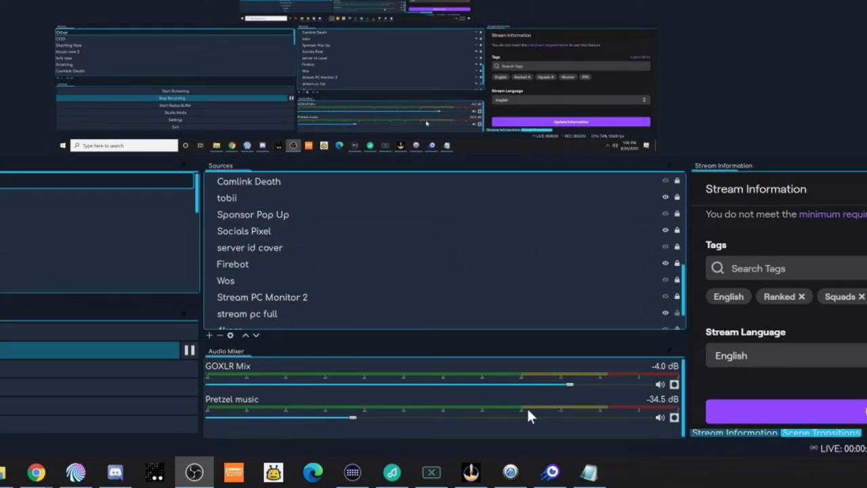
- Lower the Pretzel music fader from -34.5 dB to about -40 dB
left_click_drag(352, 416, 332, 419)
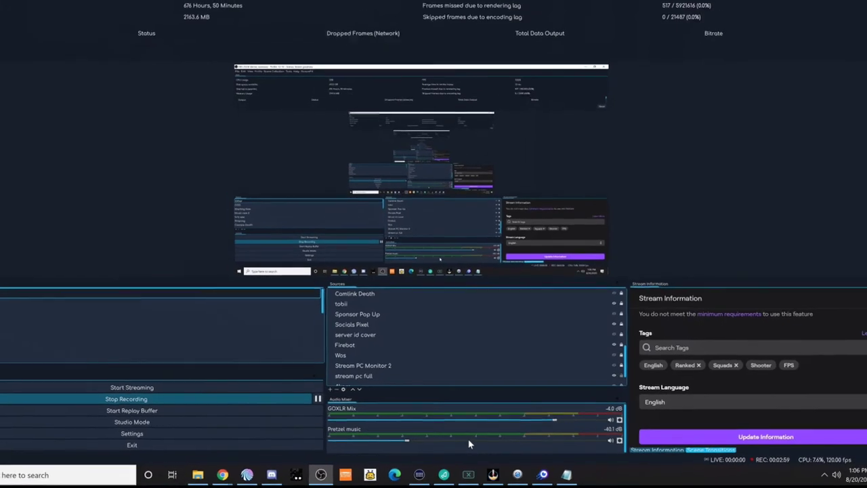
- Review Pretzel music's tracks in Advanced Audio Properties, toggle track 1, and view streaming output
left_click(612, 448)
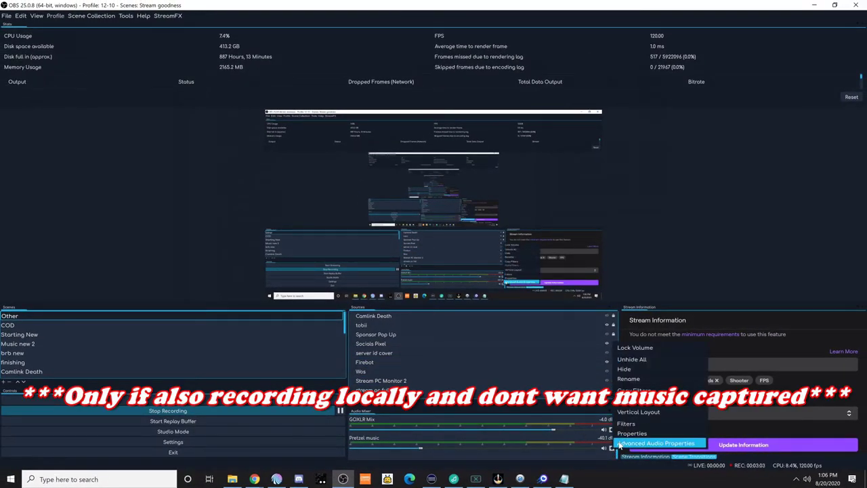
left_click(619, 445)
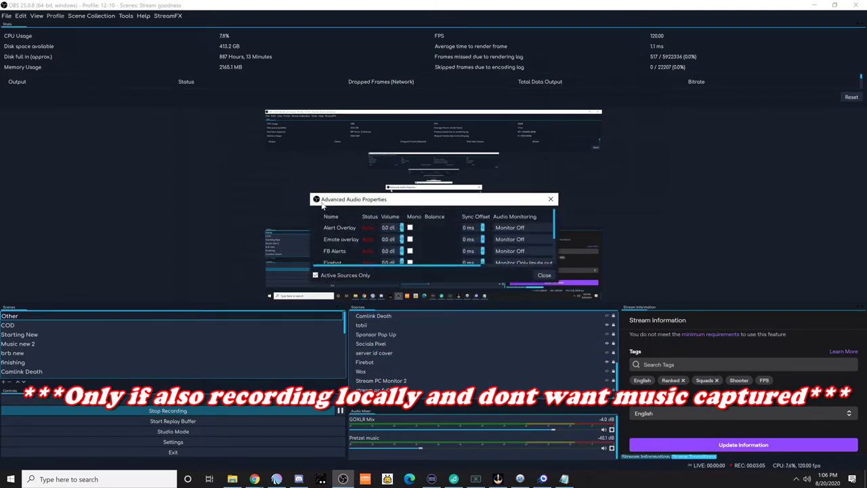
left_click_drag(308, 191, 197, 87)
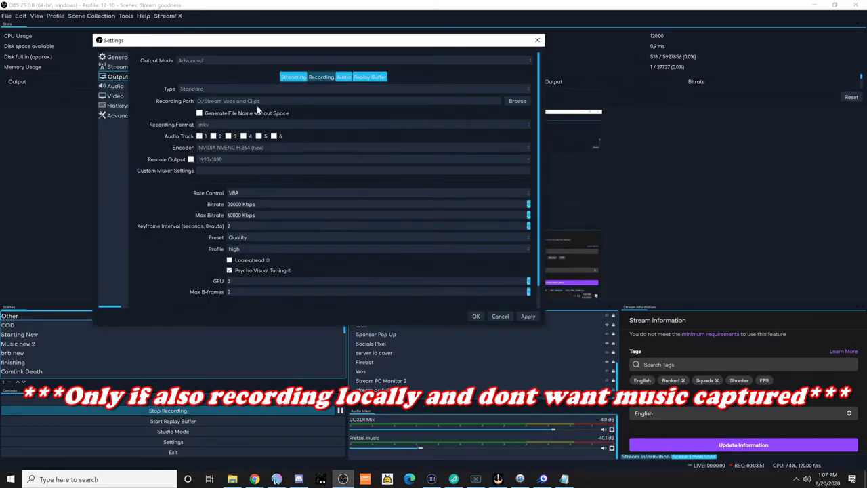
left_click(199, 135)
left_click(300, 77)
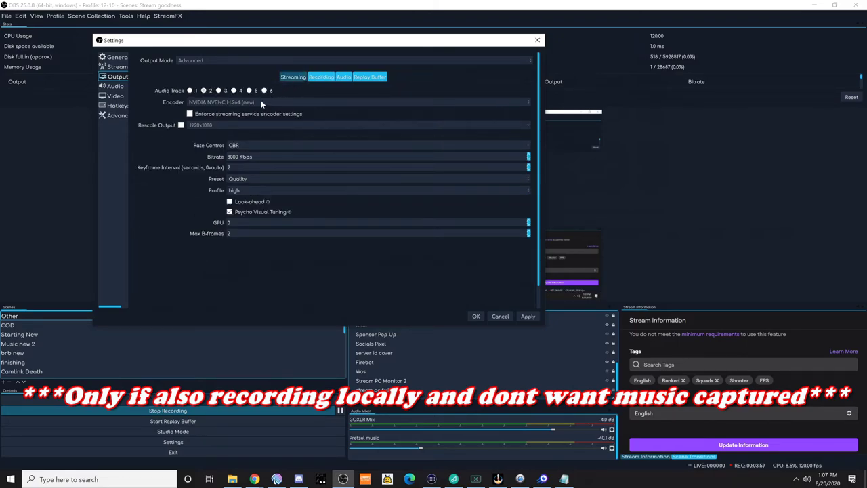